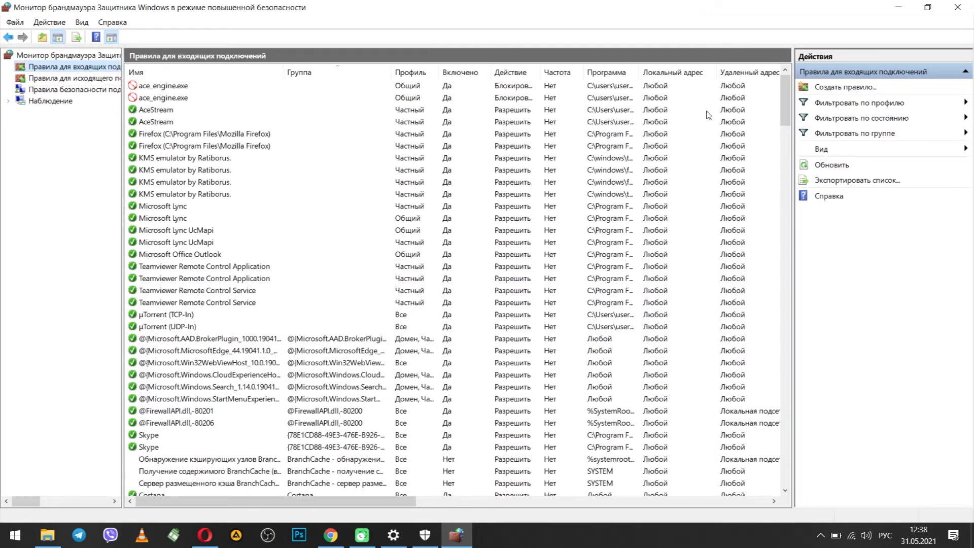
# - Start a new inbound firewall rule and set its rule type to "Для порта"
pyautogui.click(857, 91)
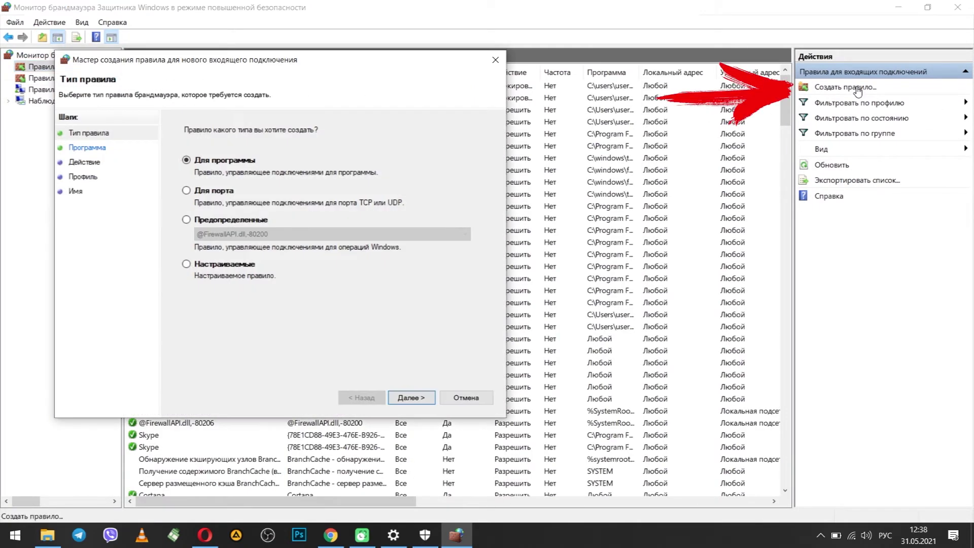
pyautogui.click(217, 191)
pyautogui.click(221, 161)
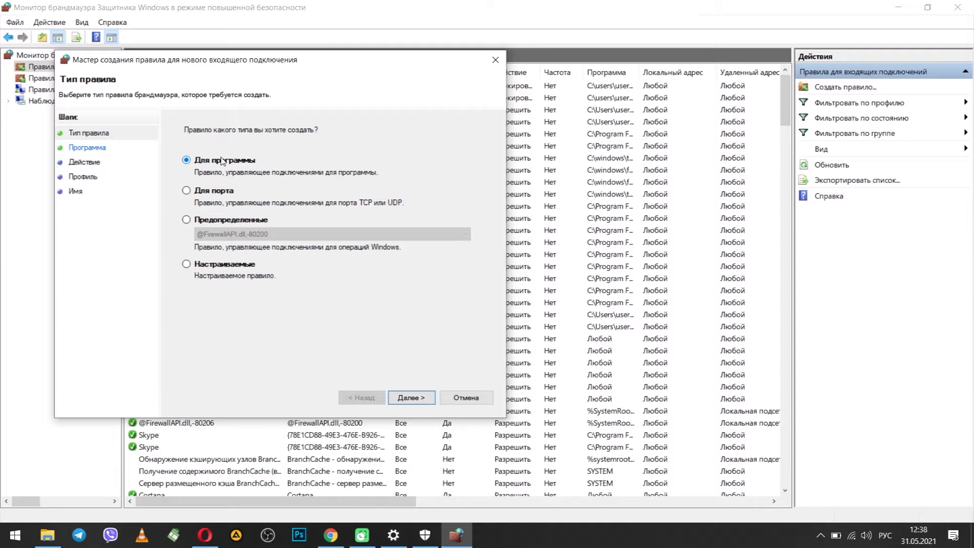
pyautogui.click(221, 194)
pyautogui.click(424, 399)
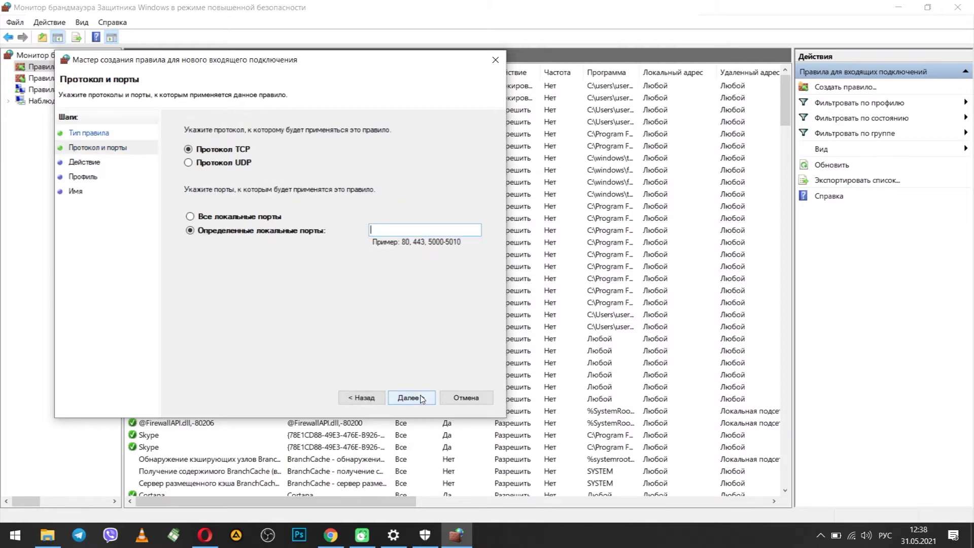
# - Apply the inbound rule to the TCP protocol and the specific local port 25565
pyautogui.click(236, 164)
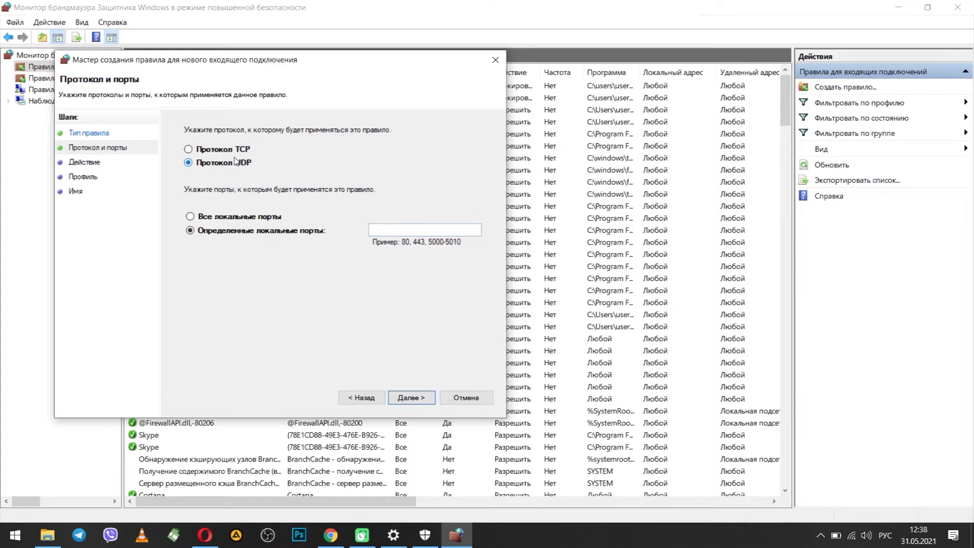
pyautogui.click(236, 150)
pyautogui.click(238, 165)
pyautogui.click(250, 148)
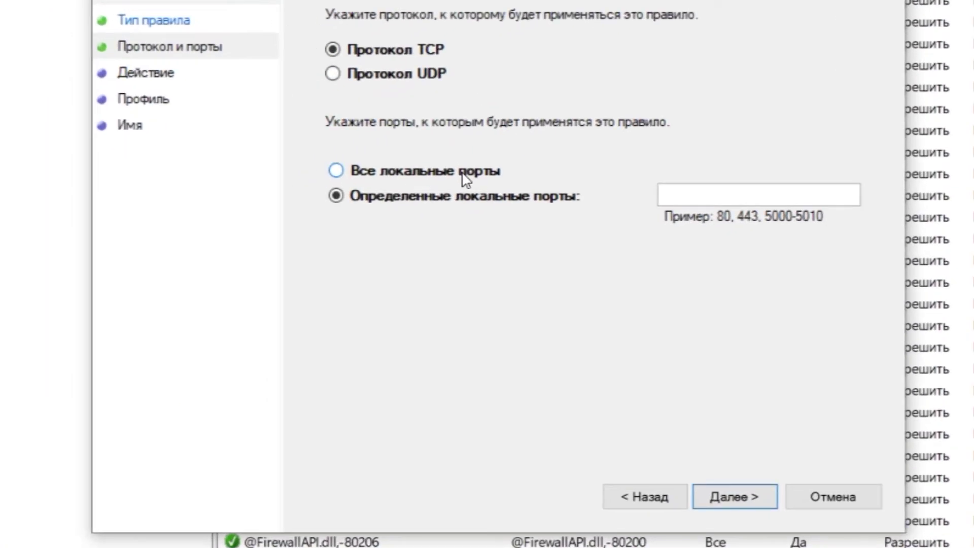
pyautogui.click(465, 180)
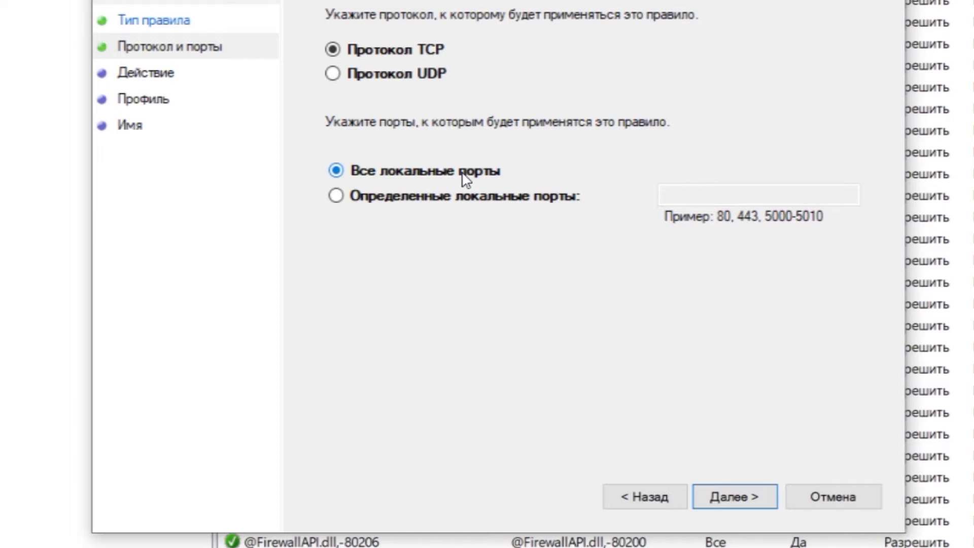
pyautogui.click(473, 202)
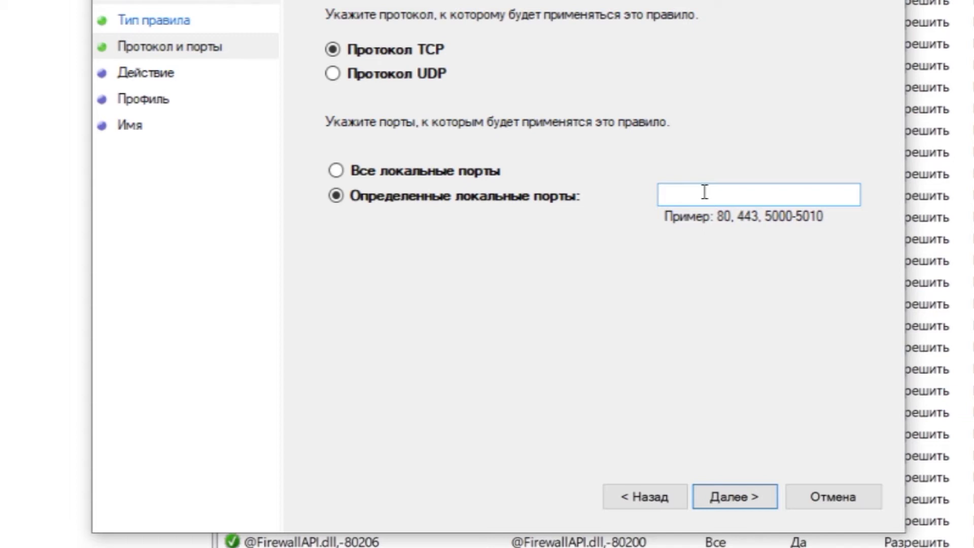
pyautogui.write('25565')
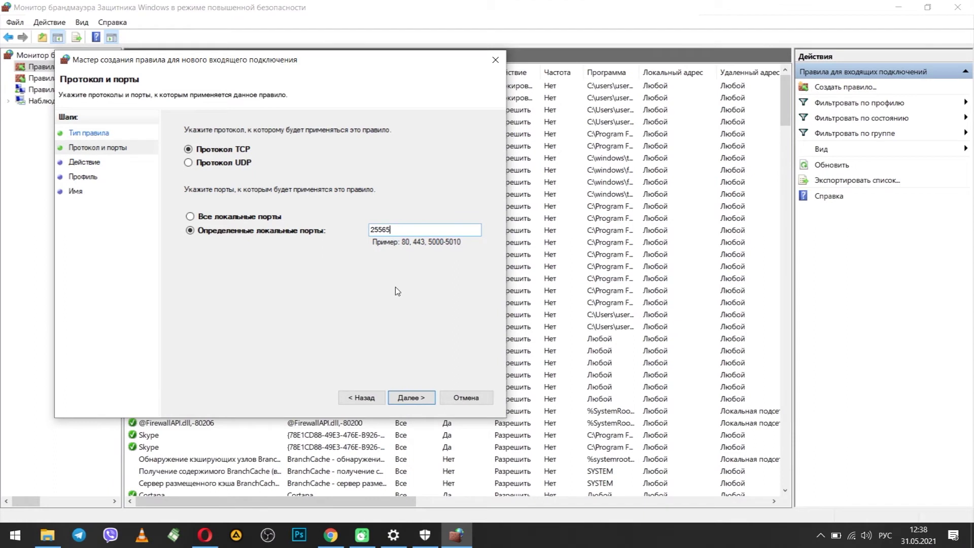
pyautogui.click(410, 401)
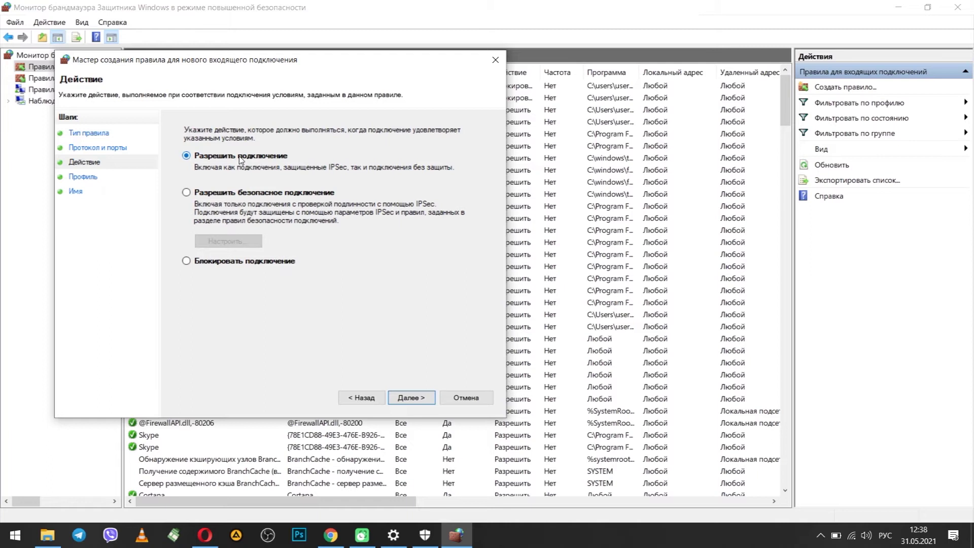
# - Allow the connection and apply the rule to the domain, private and public profiles
pyautogui.click(416, 398)
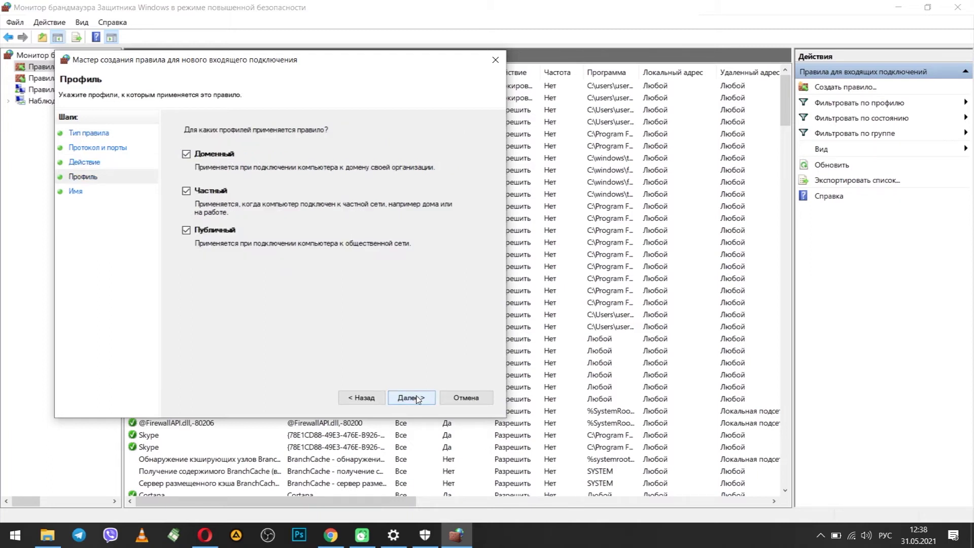
pyautogui.click(223, 157)
pyautogui.click(214, 234)
pyautogui.click(212, 154)
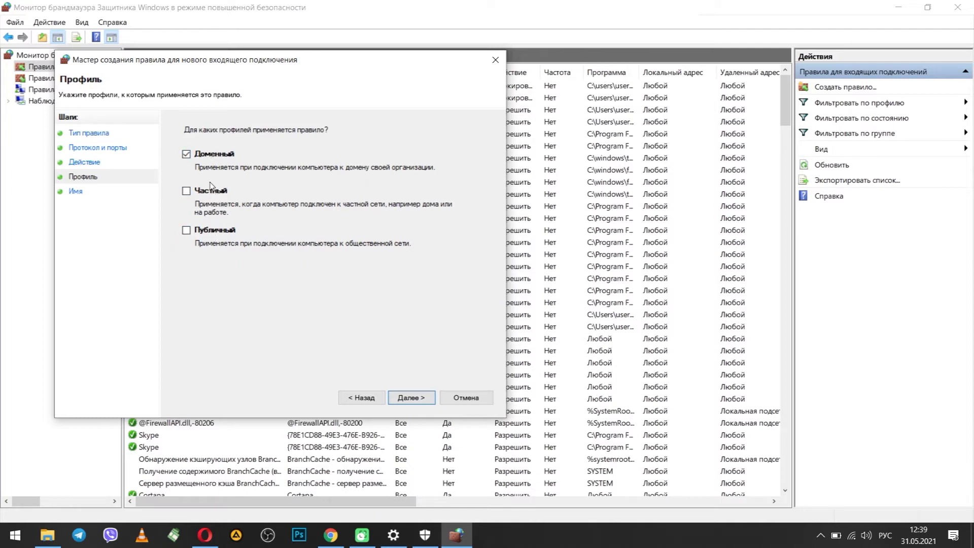
pyautogui.click(217, 228)
# - Name the inbound TCP rule "Порт 1" and finish creating it
pyautogui.click(414, 397)
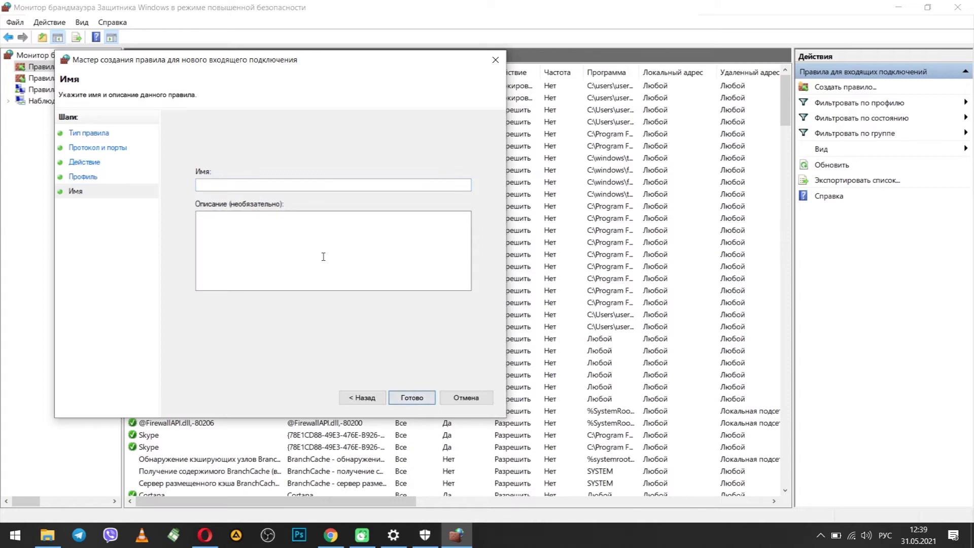
pyautogui.write('Порт 1')
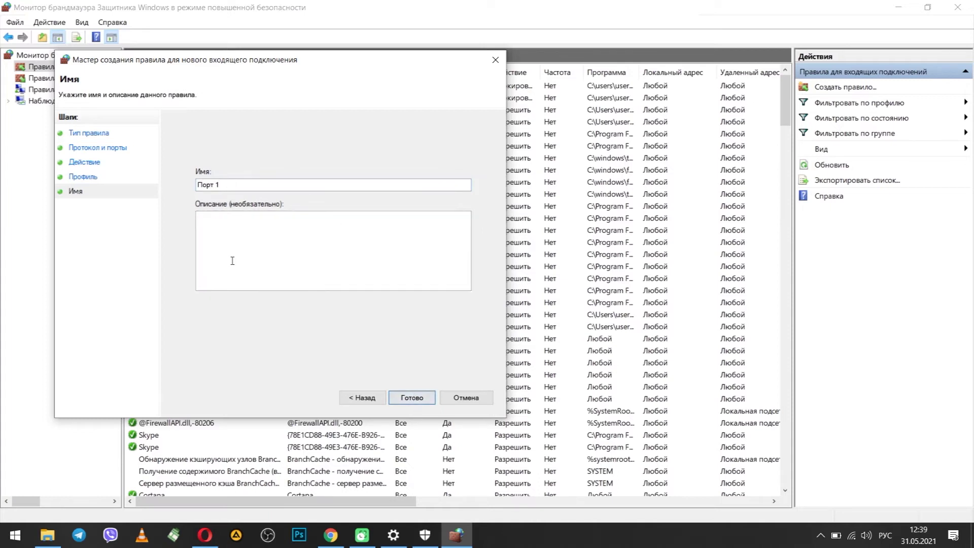
pyautogui.click(415, 404)
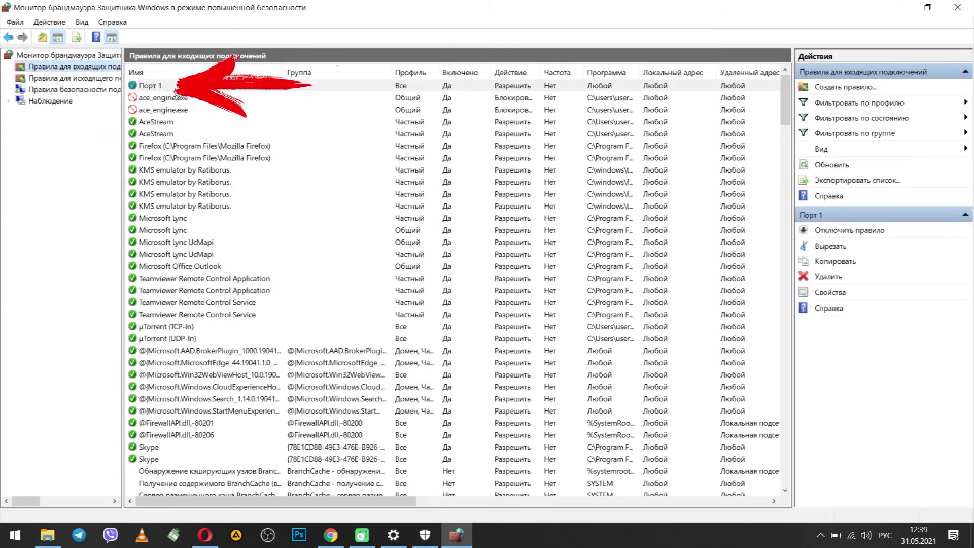
# - Start a second inbound port rule for the UDP protocol and the specific local port 25565
pyautogui.click(845, 87)
pyautogui.click(221, 207)
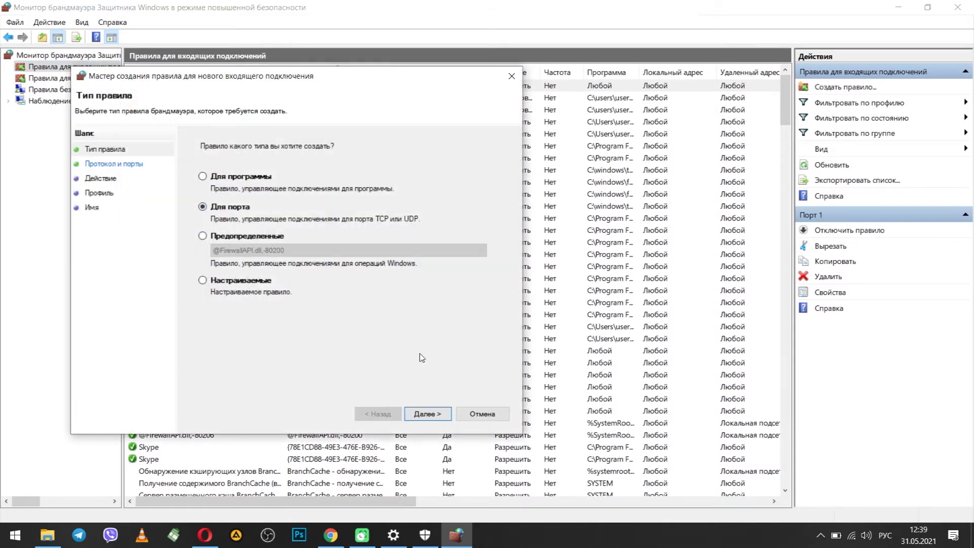
pyautogui.click(426, 414)
pyautogui.click(244, 179)
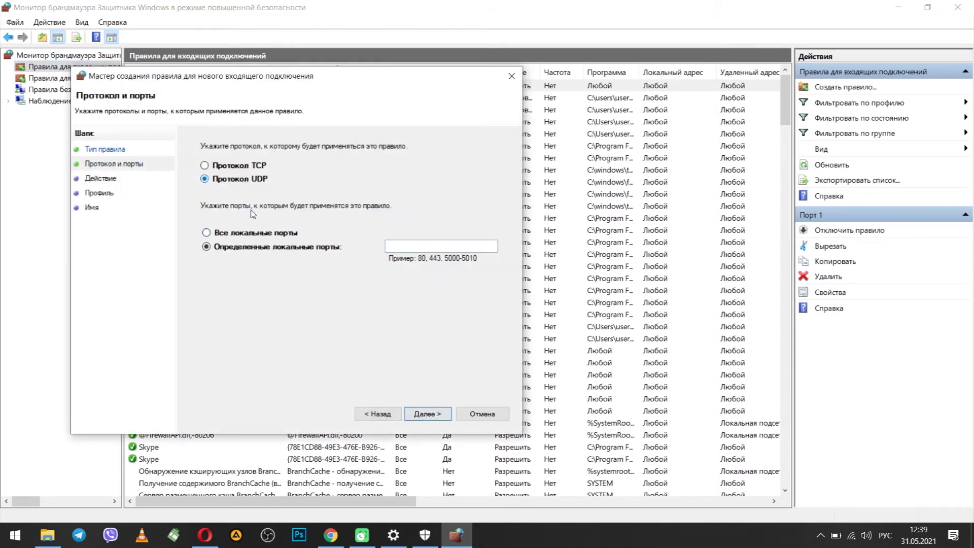
pyautogui.click(425, 245)
pyautogui.write('25565')
pyautogui.click(425, 415)
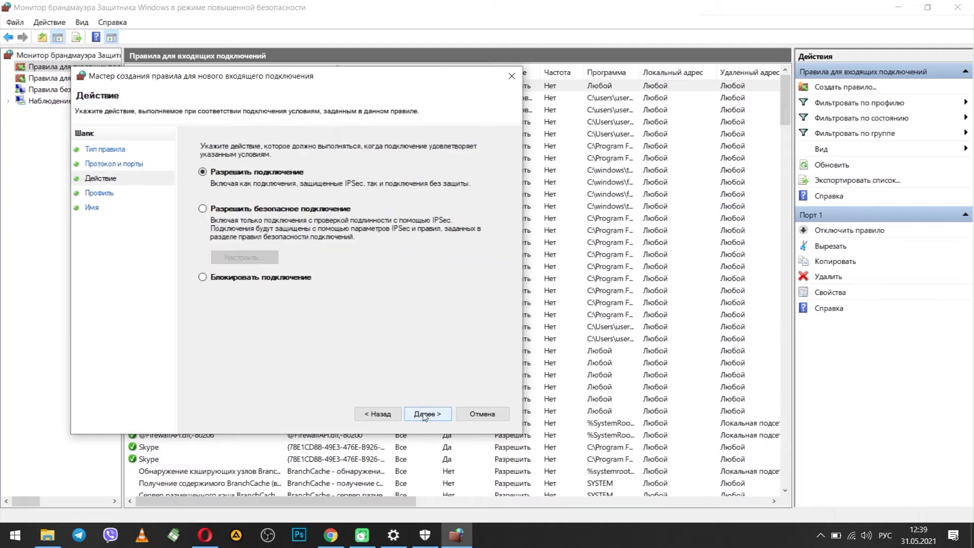
# - Allow the connection on all profiles, and finish the inbound UDP rule with the name "Порт 2"
pyautogui.click(425, 414)
pyautogui.click(425, 414)
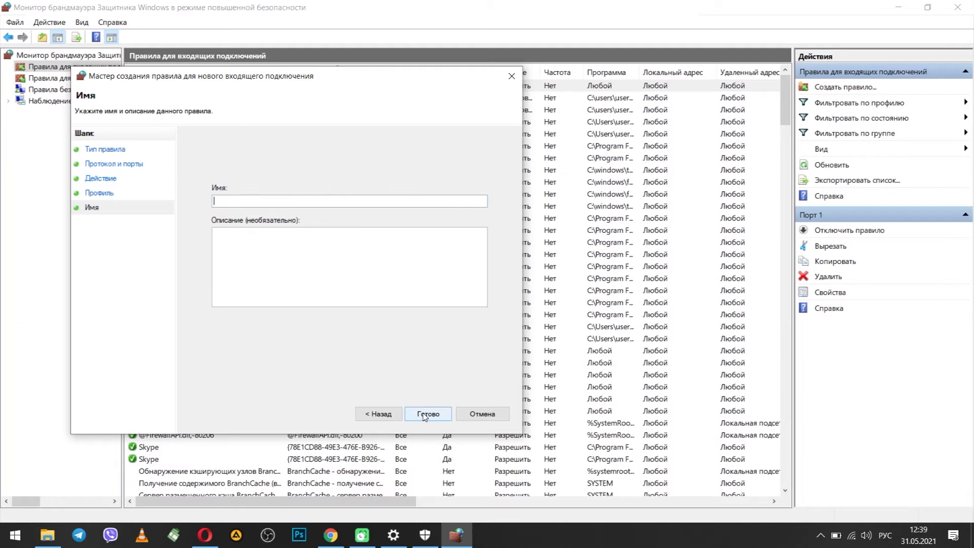
pyautogui.write('Порт 2')
pyautogui.click(429, 413)
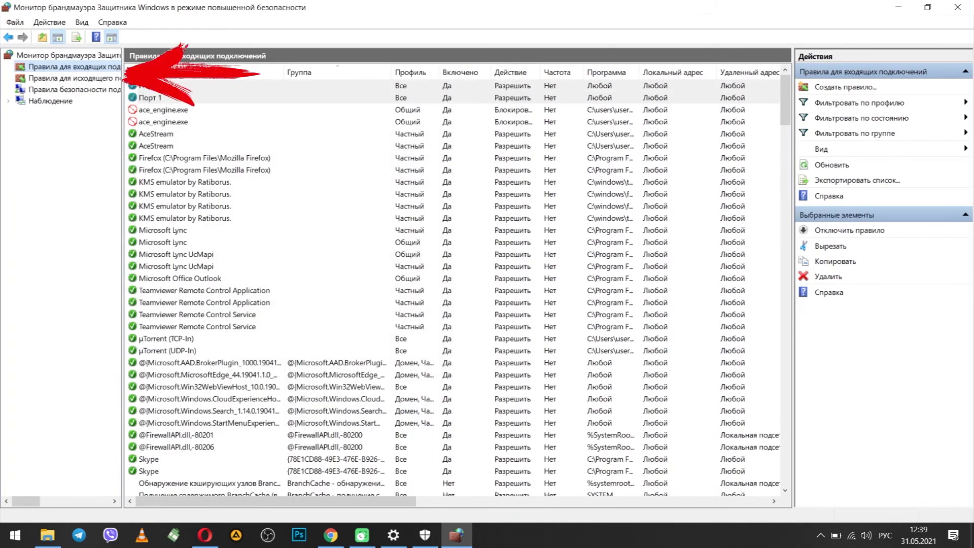
# - Start a new outbound port rule for the TCP protocol and the specific remote port 25565
pyautogui.click(114, 79)
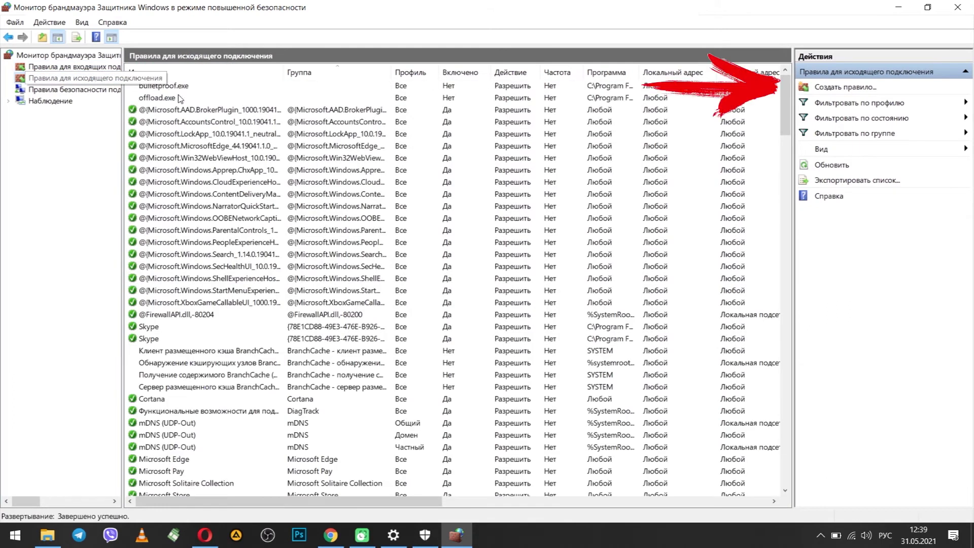
pyautogui.click(852, 89)
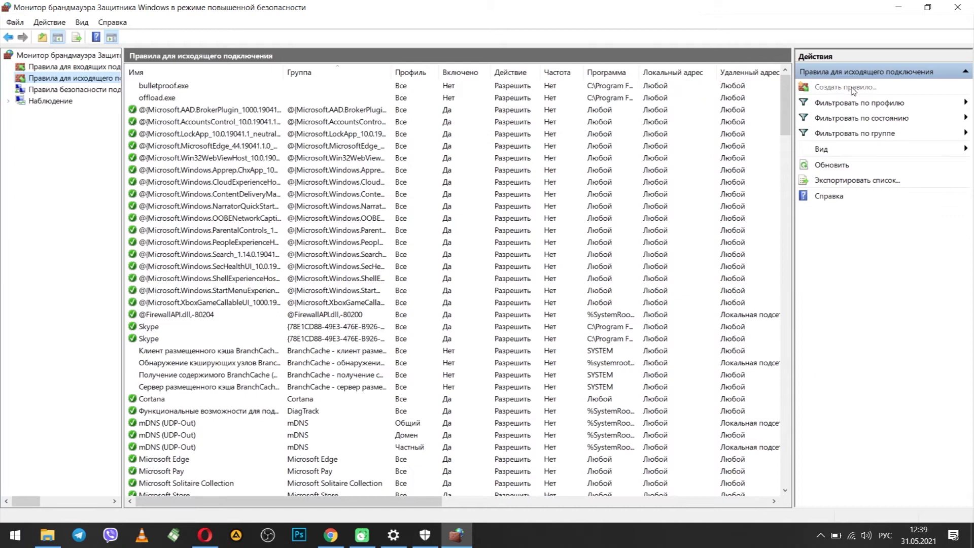
pyautogui.click(251, 224)
pyautogui.click(443, 431)
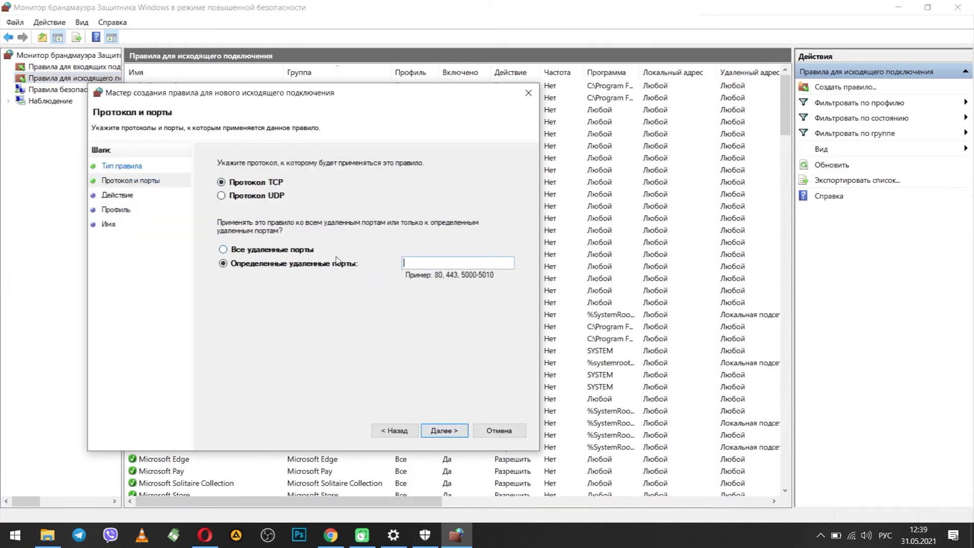
pyautogui.write('25565')
pyautogui.click(439, 431)
# - Allow the connection on all profiles, and finish the outbound TCP rule with the name "Порт 1"
pyautogui.click(261, 193)
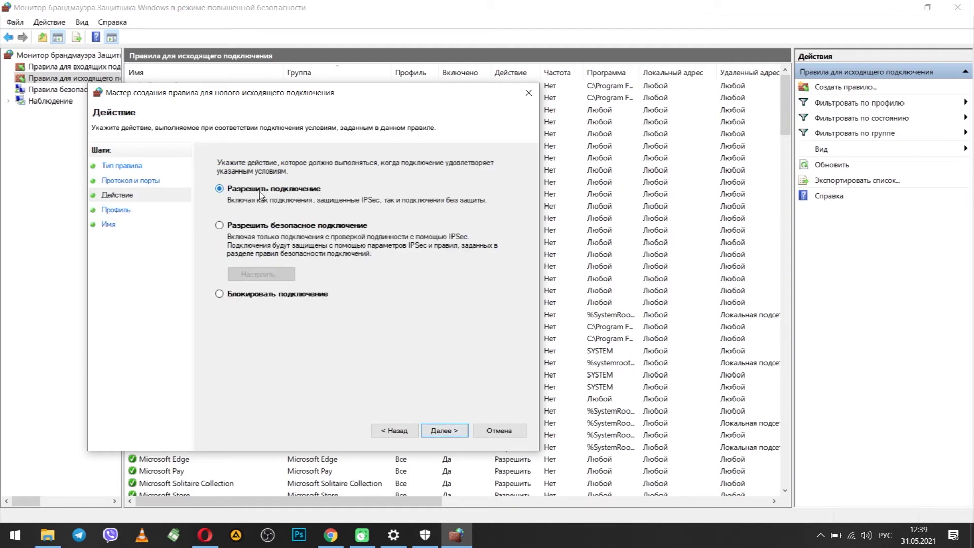
pyautogui.click(444, 432)
pyautogui.click(445, 432)
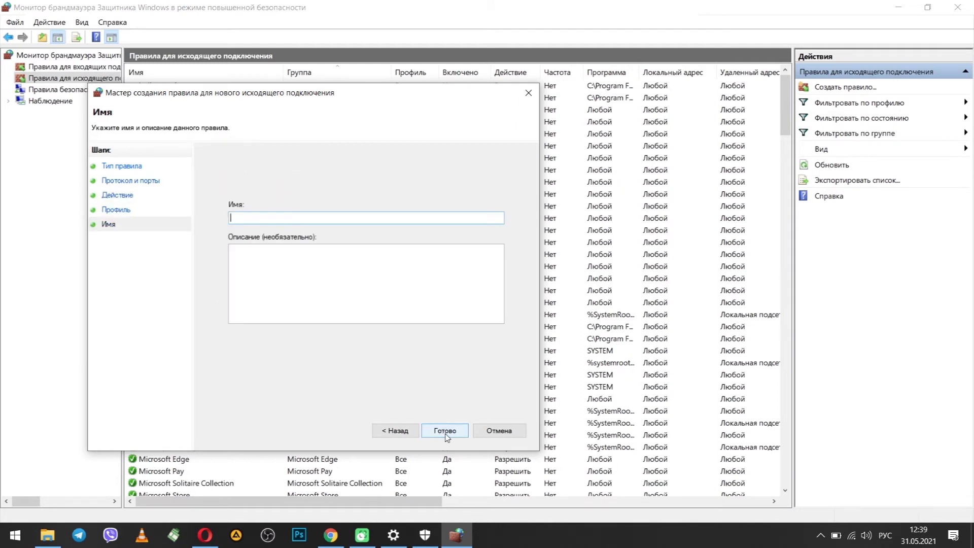
pyautogui.write('Порт 1')
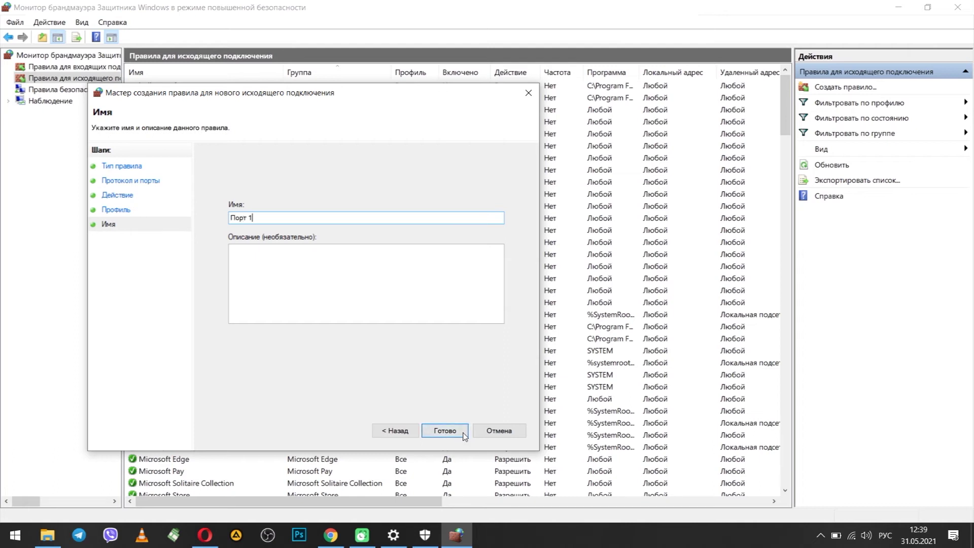
pyautogui.click(445, 430)
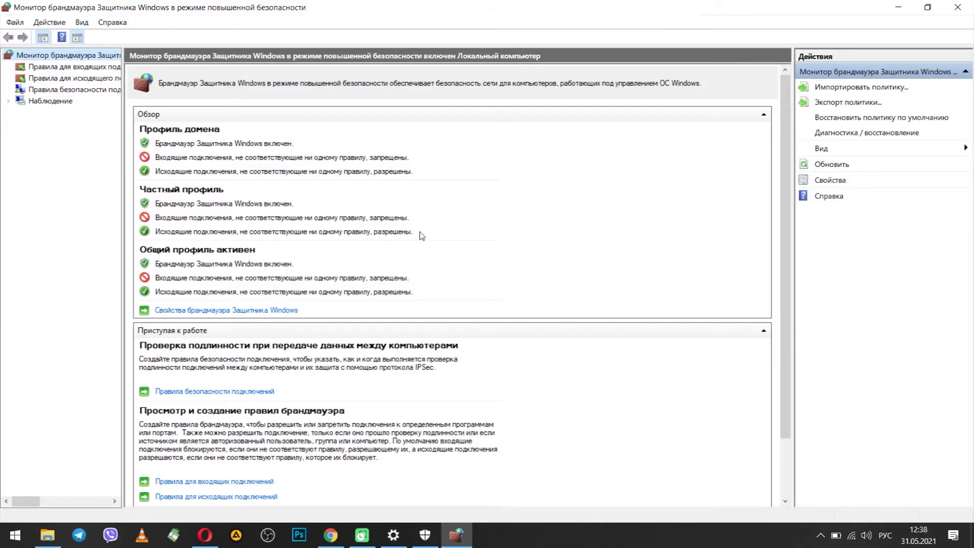
# - Open the inbound rules and start a new rule of the type "Для порта"
pyautogui.click(88, 69)
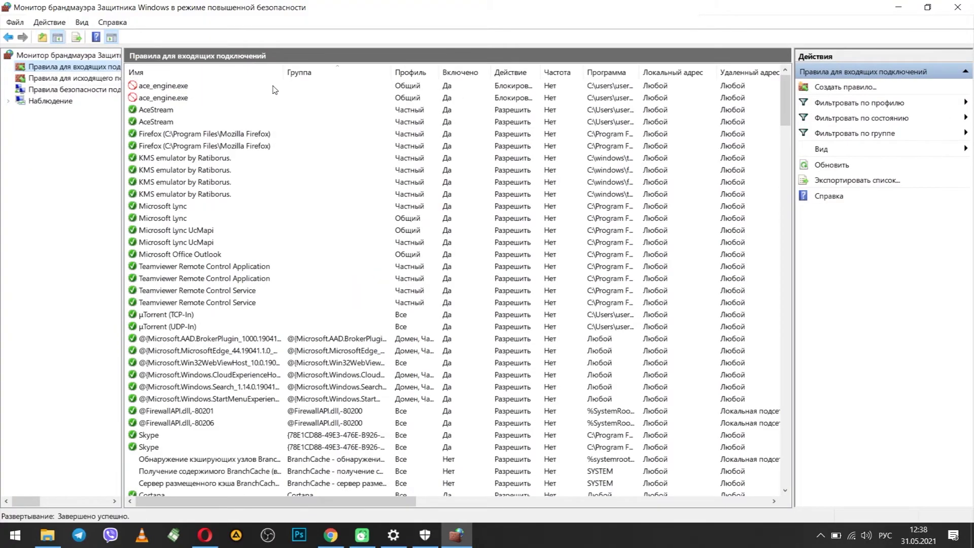
pyautogui.click(856, 88)
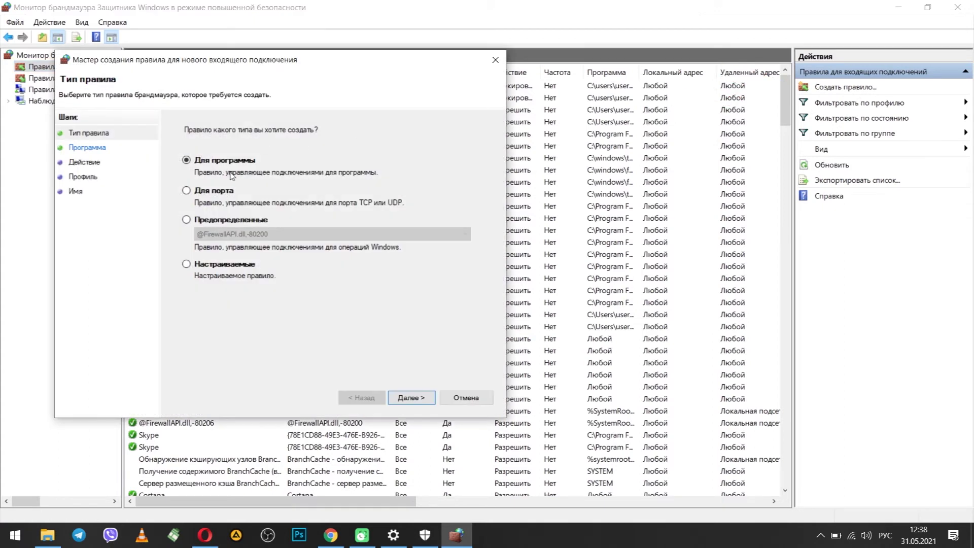
pyautogui.click(216, 192)
pyautogui.click(222, 161)
pyautogui.click(222, 195)
pyautogui.click(424, 399)
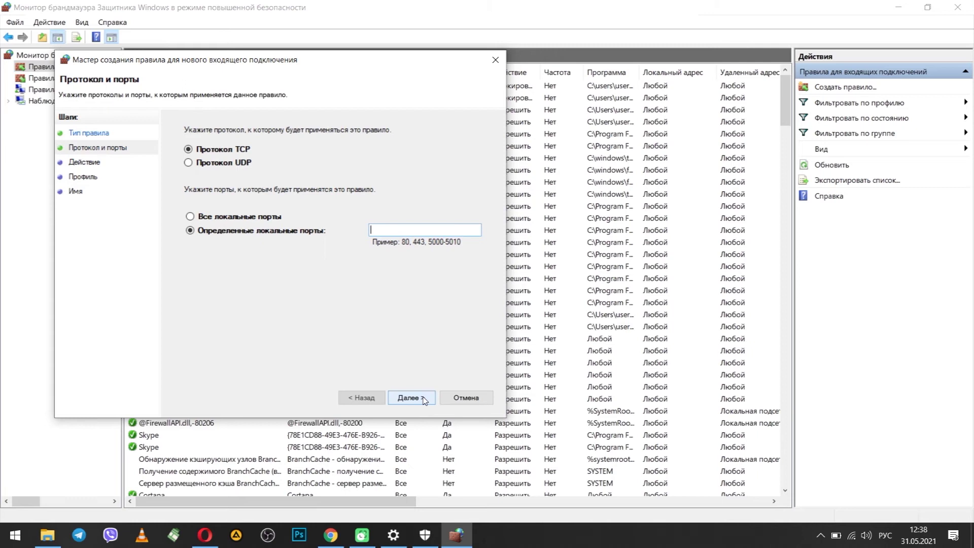
# - Select the UDP protocol for the new inbound port rule
pyautogui.click(236, 165)
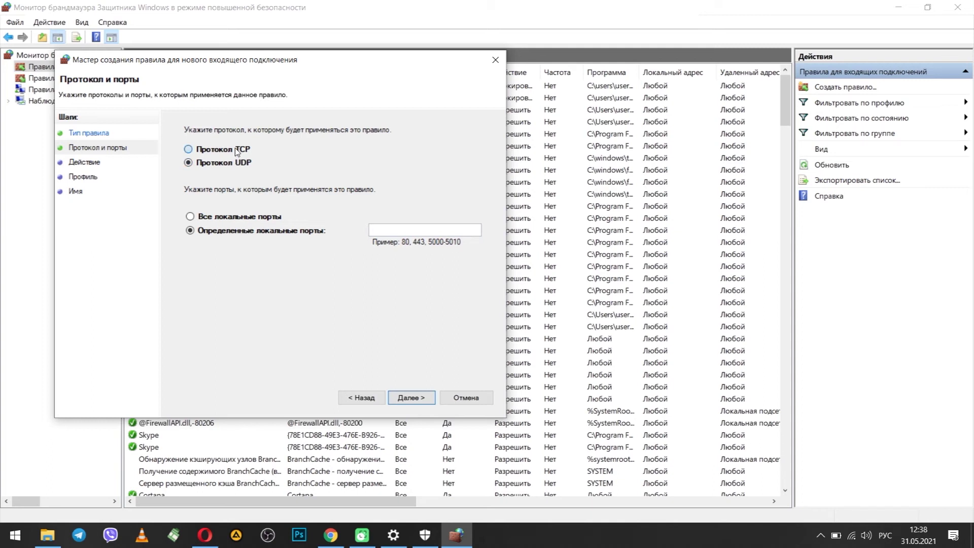
pyautogui.click(236, 152)
pyautogui.click(237, 164)
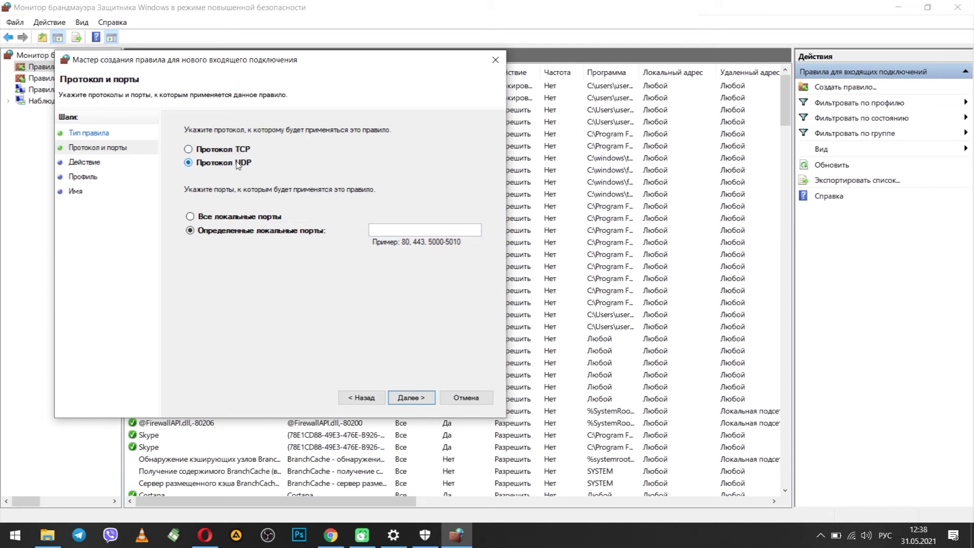